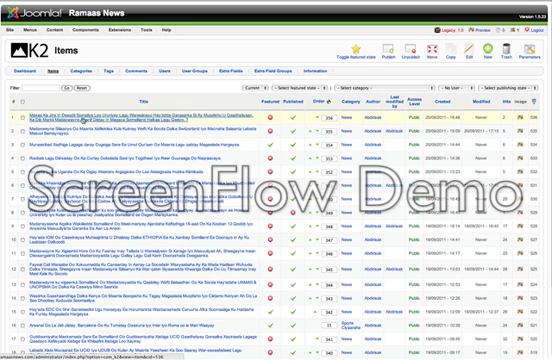
Open the first K2 news item and switch its body editor to HTML source view.
{"action": "left_click", "coordinate": [86, 121]}
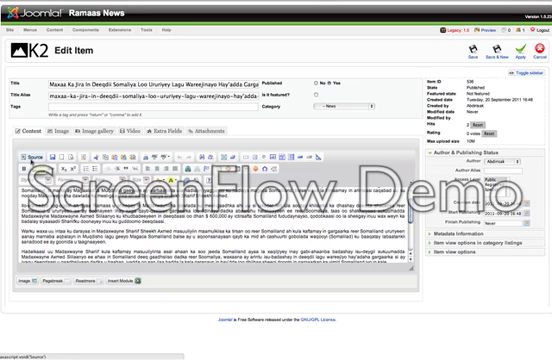
{"action": "left_click", "coordinate": [33, 157]}
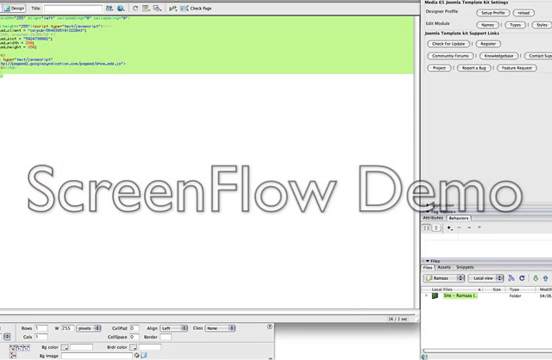
Select and copy all of the AdSense code in Dreamweaver, then return to Joomla.
{"action": "key", "text": "ctrl+a"}
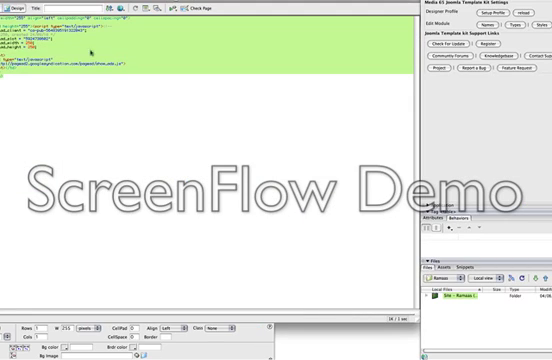
{"action": "key", "text": "alt+Tab"}
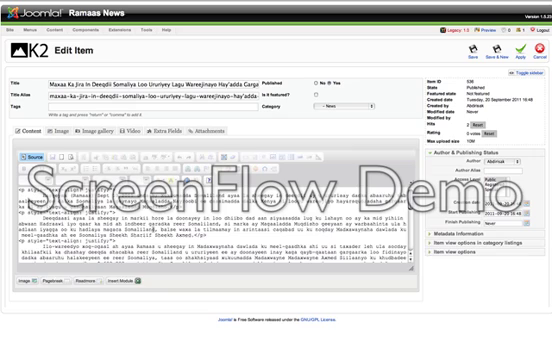
Paste the Google AdSense script table below the article body text in the HTML source.
{"action": "key", "text": "ctrl+v"}
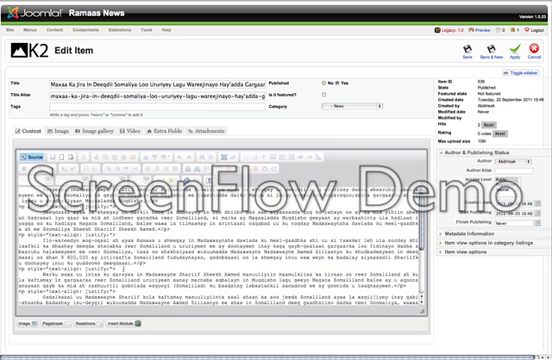
{"action": "scroll", "coordinate": [220, 240], "scroll_direction": "up", "scroll_amount": 3}
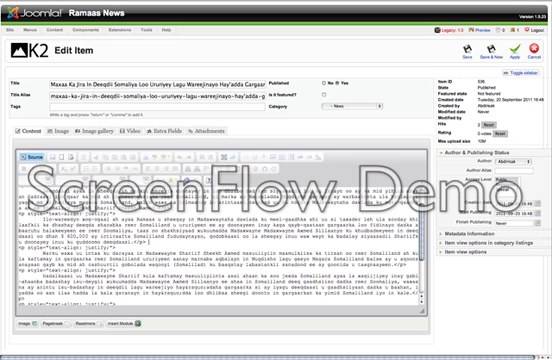
{"action": "scroll", "coordinate": [123, 253], "scroll_direction": "down", "scroll_amount": 3}
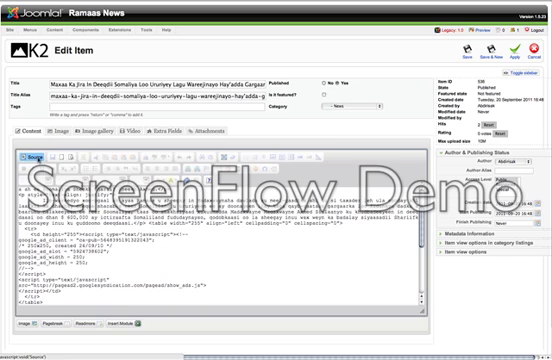
Return the body editor to formatted view and apply the changes to the AdSense article.
{"action": "left_click", "coordinate": [33, 157]}
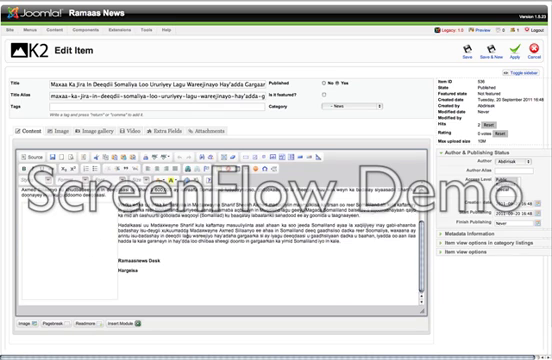
{"action": "scroll", "coordinate": [220, 230], "scroll_direction": "up", "scroll_amount": 3}
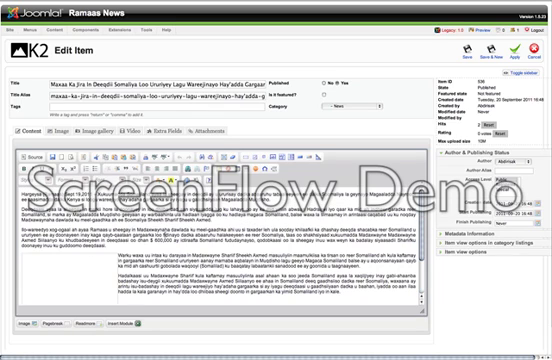
{"action": "left_click", "coordinate": [513, 52]}
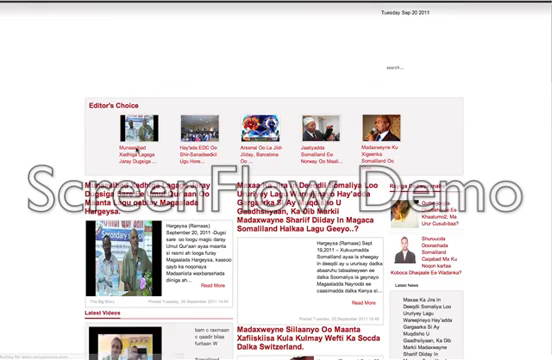
{"action": "scroll", "coordinate": [276, 200], "scroll_direction": "down", "scroll_amount": 5}
{"action": "scroll", "coordinate": [276, 200], "scroll_direction": "down", "scroll_amount": 3}
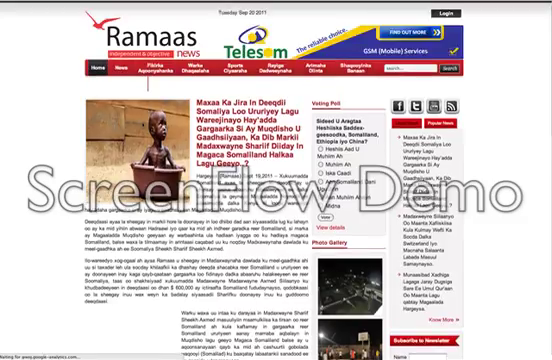
{"action": "scroll", "coordinate": [276, 200], "scroll_direction": "down", "scroll_amount": 4}
{"action": "scroll", "coordinate": [276, 200], "scroll_direction": "down", "scroll_amount": 3}
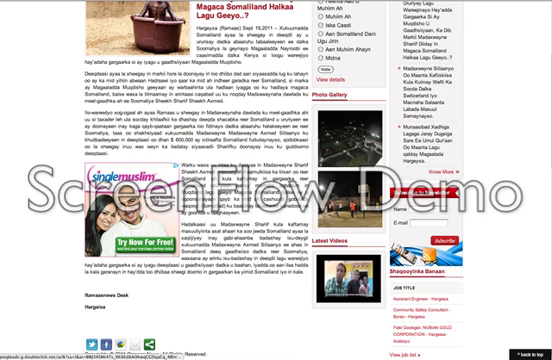